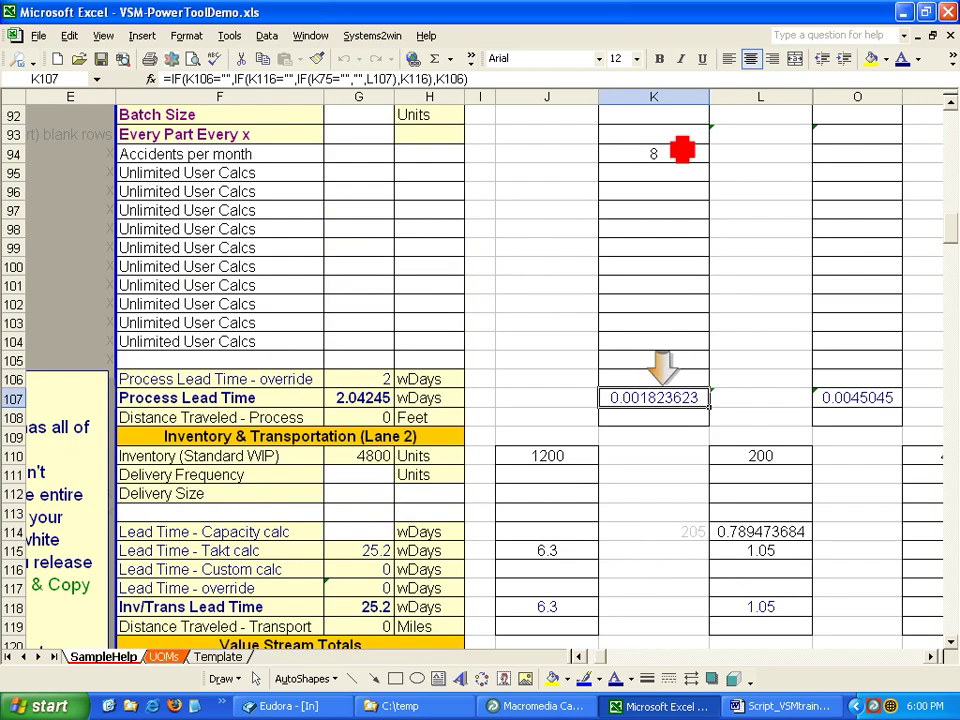
Enter a 4-working-day process lead time override in K106, lifting total lead time to 6.04
{"action": "key", "text": "Up"}
{"action": "key", "text": "Left"}
{"action": "key", "text": "Left"}
{"action": "key", "text": "Left"}
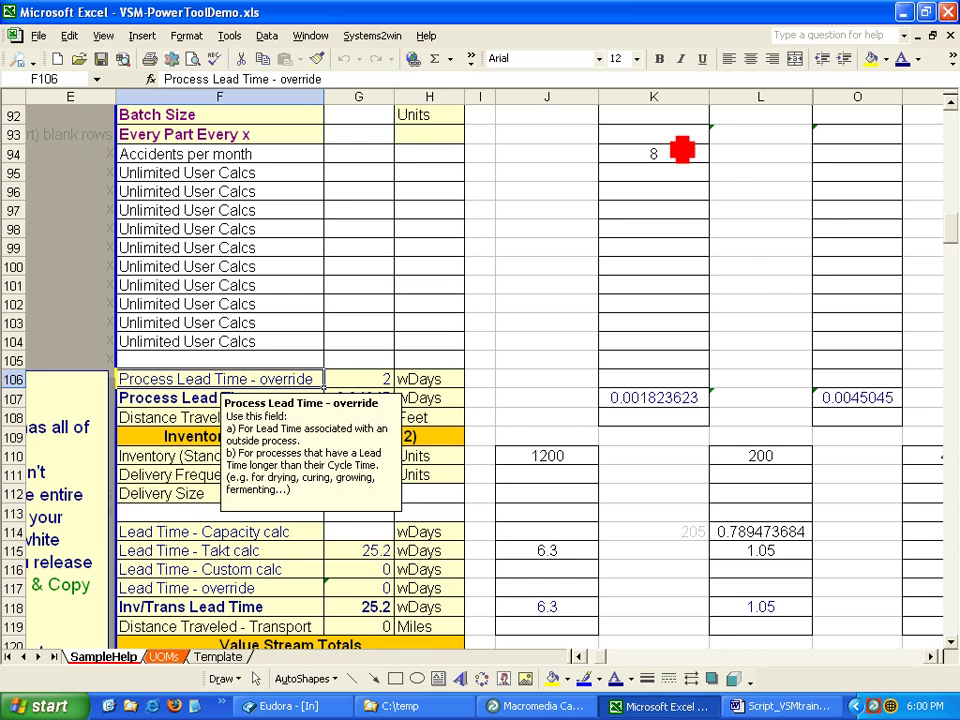
{"action": "key", "text": "Right"}
{"action": "key", "text": "Right"}
{"action": "key", "text": "Right"}
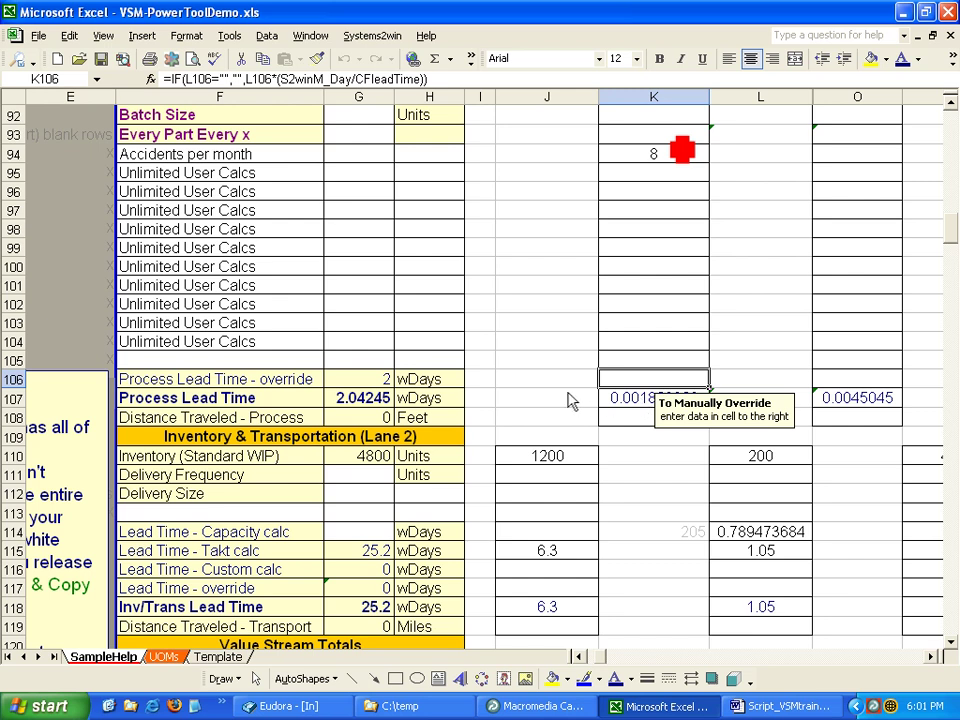
{"action": "type", "text": "4"}
{"action": "key", "text": "Return"}
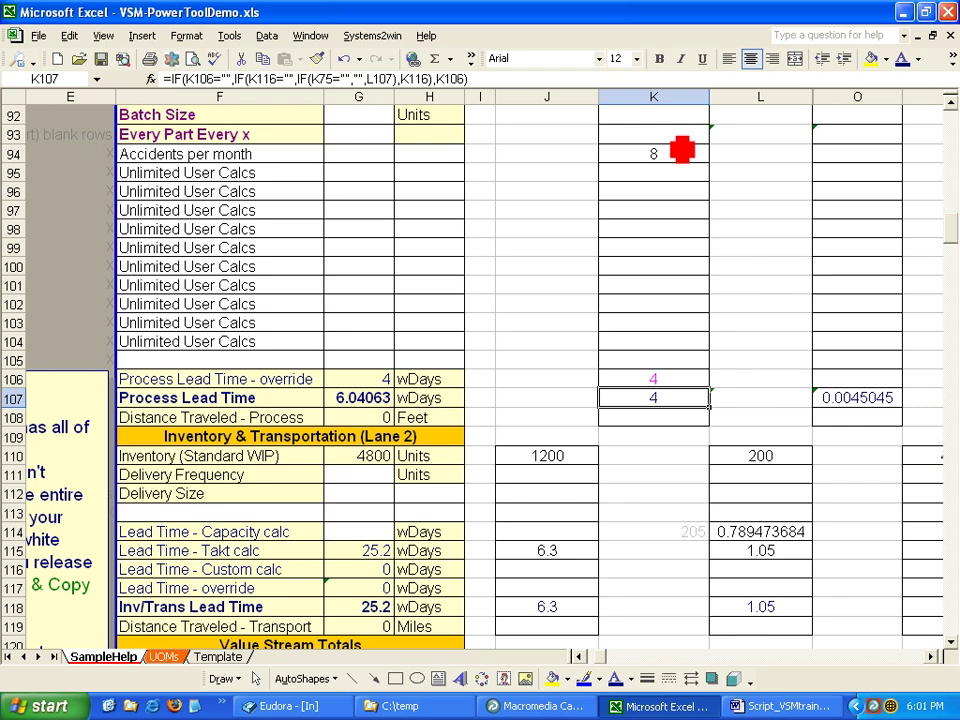
Move down to column K's Total Lead Time and across to column L's total
{"action": "key", "text": "Down"}
{"action": "key", "text": "Down"}
{"action": "key", "text": "Down"}
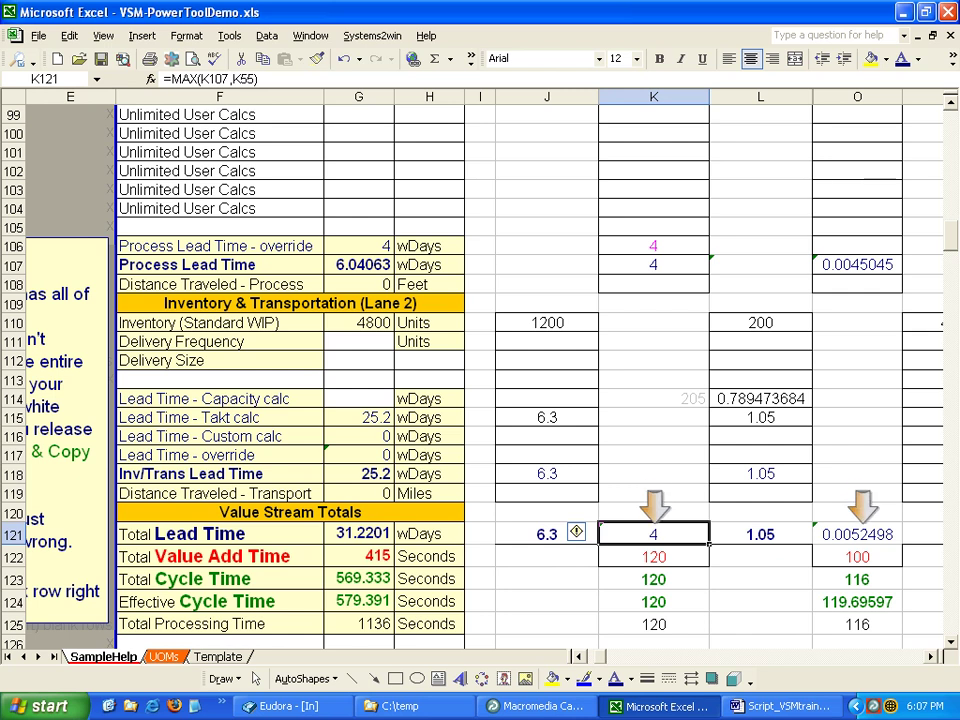
{"action": "key", "text": "Right"}
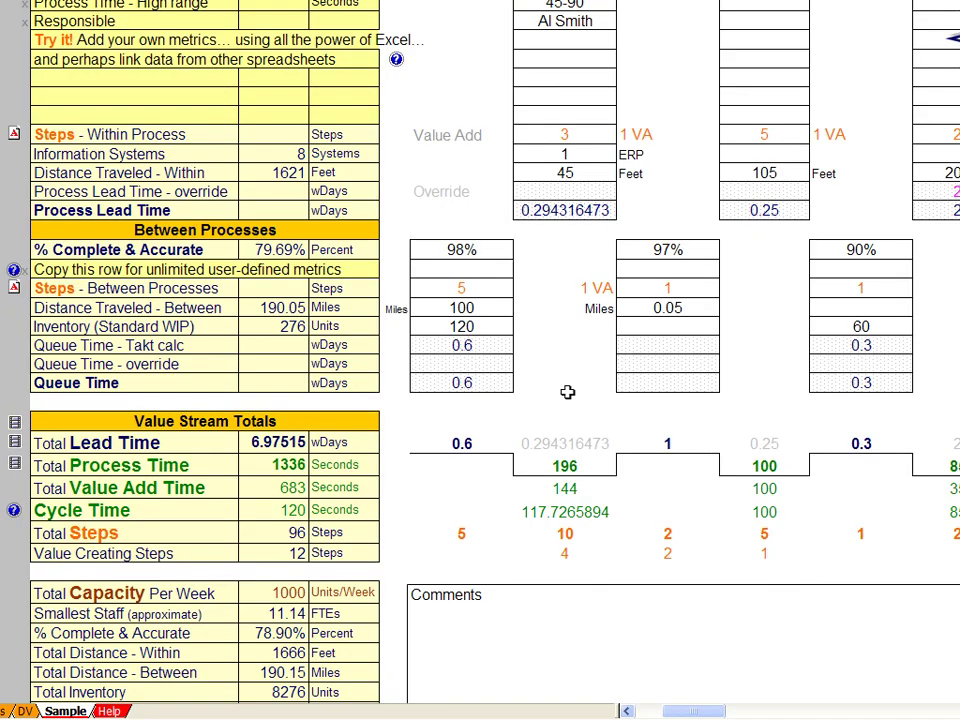
{"action": "left_click", "coordinate": [152, 385]}
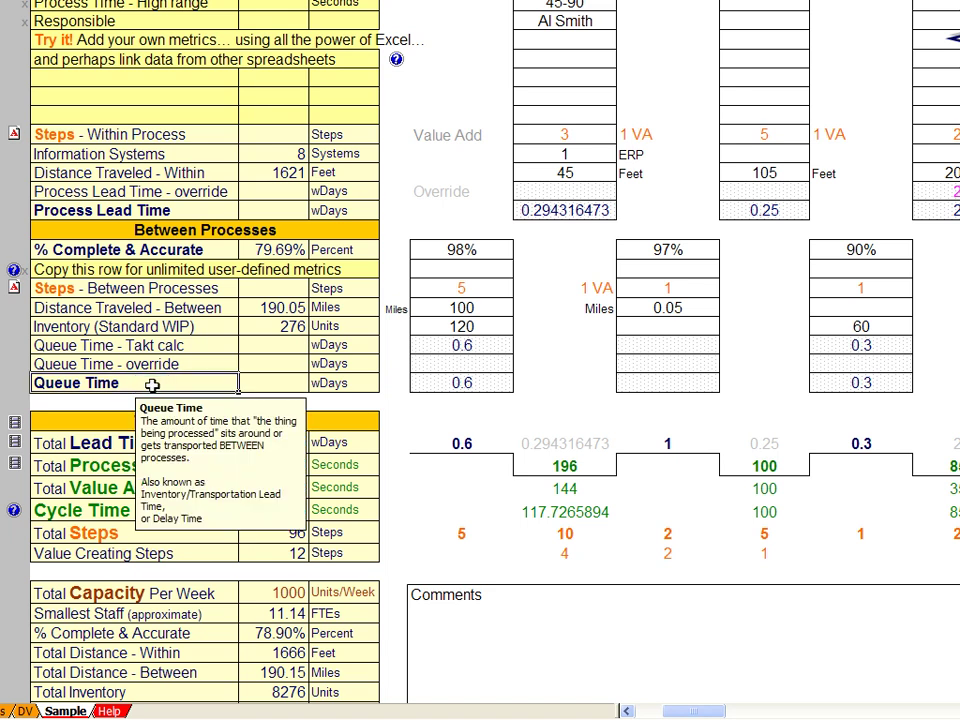
{"action": "left_click", "coordinate": [636, 367]}
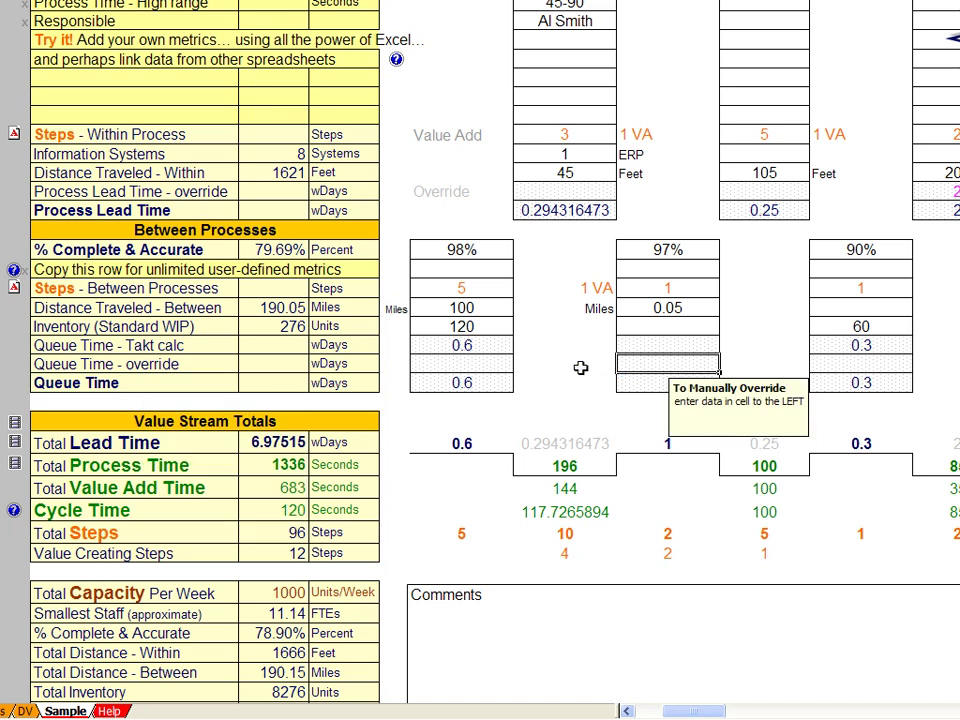
{"action": "left_click", "coordinate": [580, 365]}
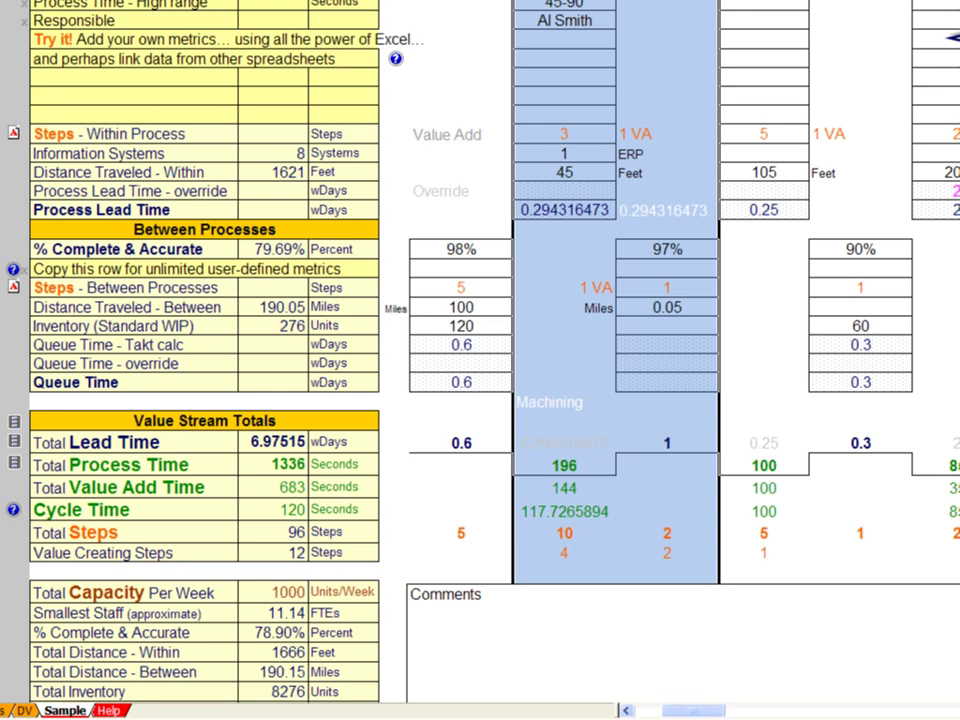
Override the Machining-to-Welding queue time with 3 working days
{"action": "left_click", "coordinate": [574, 364]}
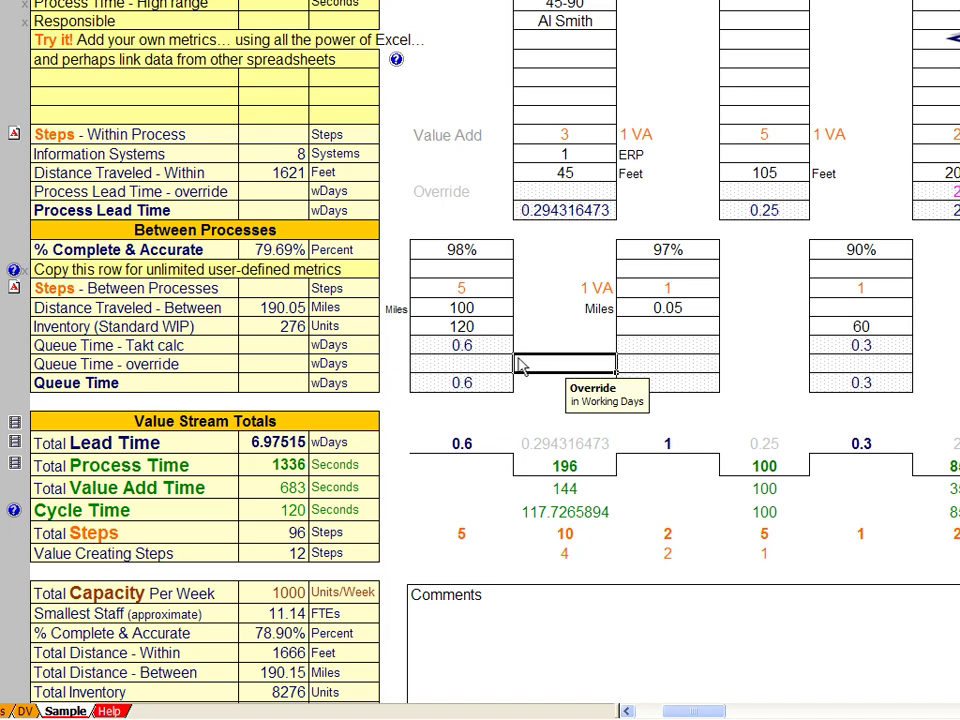
{"action": "type", "text": "3"}
{"action": "key", "text": "Return"}
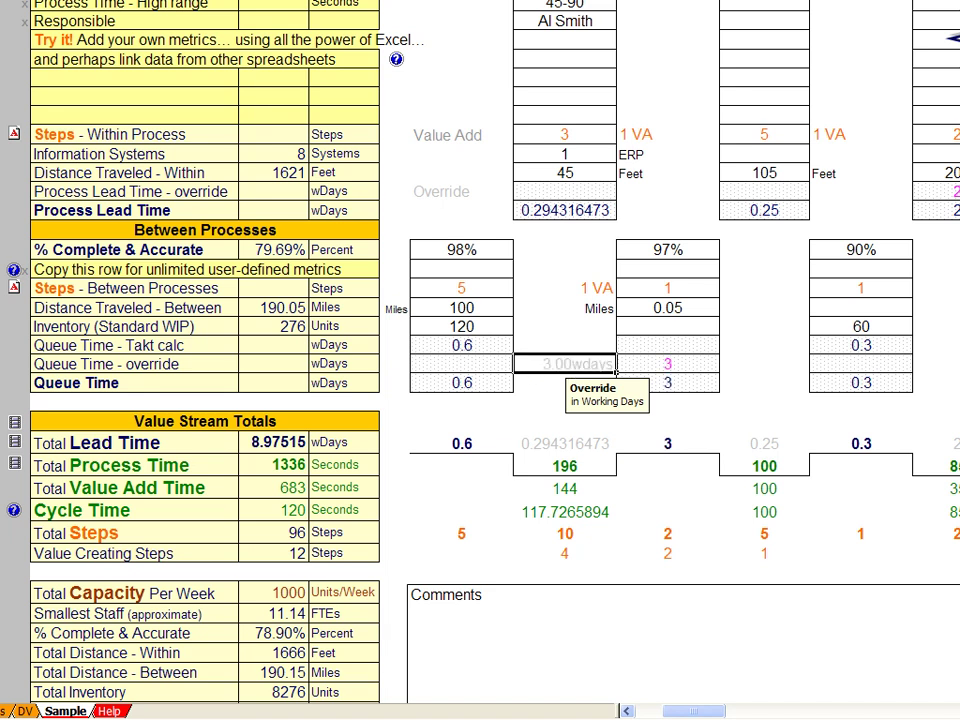
Convert the lead time unit of measure to weeks with the lead time converter
{"action": "scroll", "coordinate": [615, 371], "scroll_direction": "up", "scroll_amount": 15}
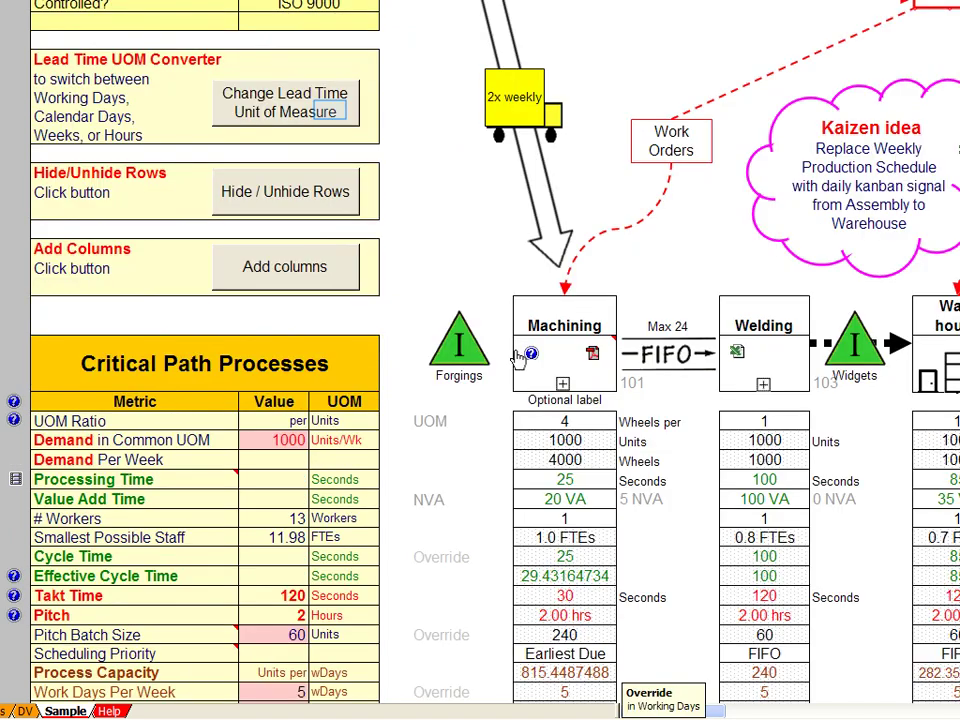
{"action": "left_click", "coordinate": [331, 117]}
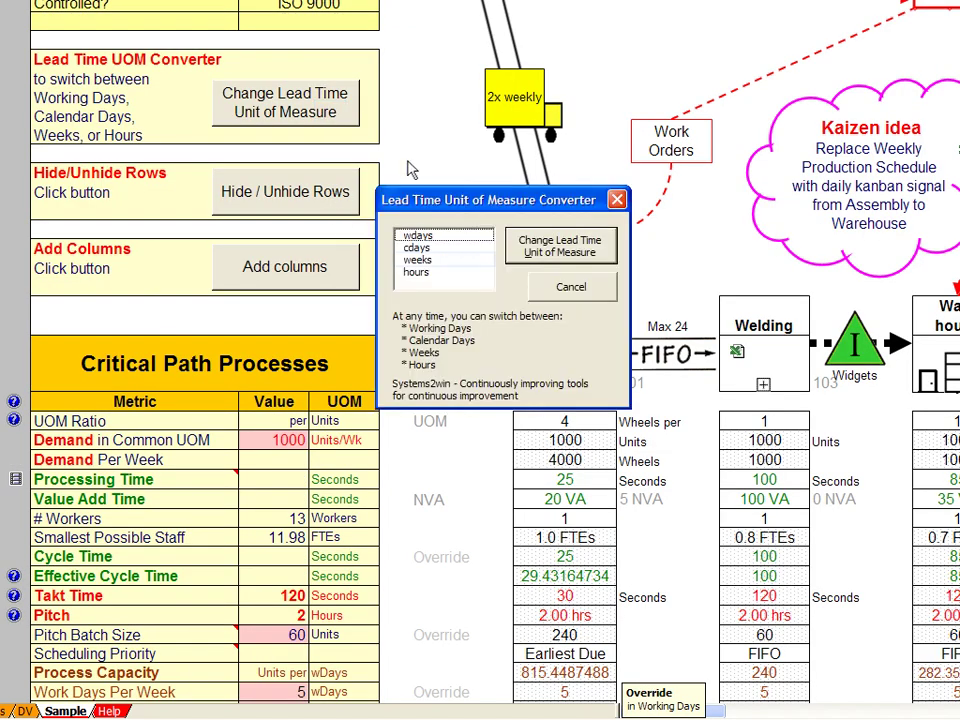
{"action": "left_click", "coordinate": [418, 260]}
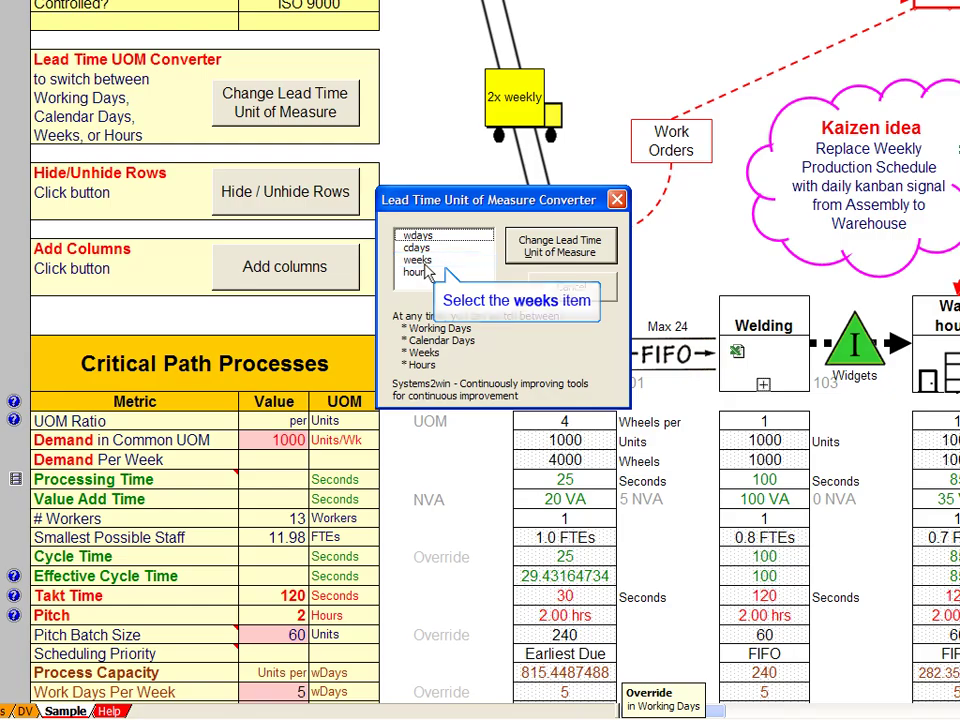
{"action": "left_click", "coordinate": [560, 246]}
{"action": "scroll", "coordinate": [858, 334], "scroll_direction": "down", "scroll_amount": 4}
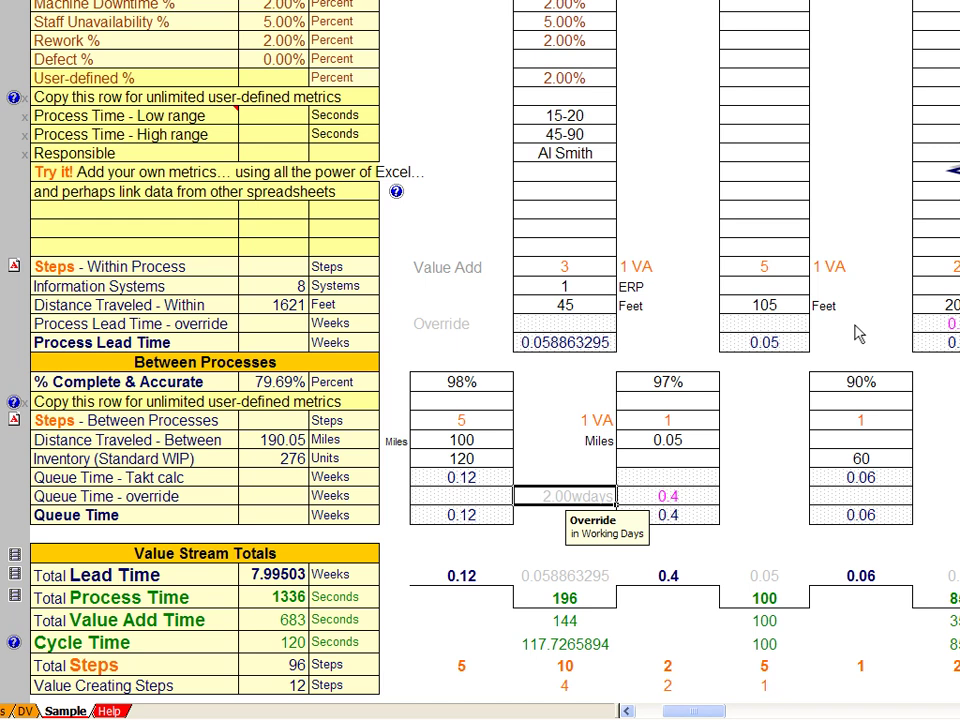
{"action": "scroll", "coordinate": [858, 334], "scroll_direction": "down", "scroll_amount": 2}
Delete the 3-day queue time override and select the empty Machining–Welding inventory cell
{"action": "left_click", "coordinate": [592, 368]}
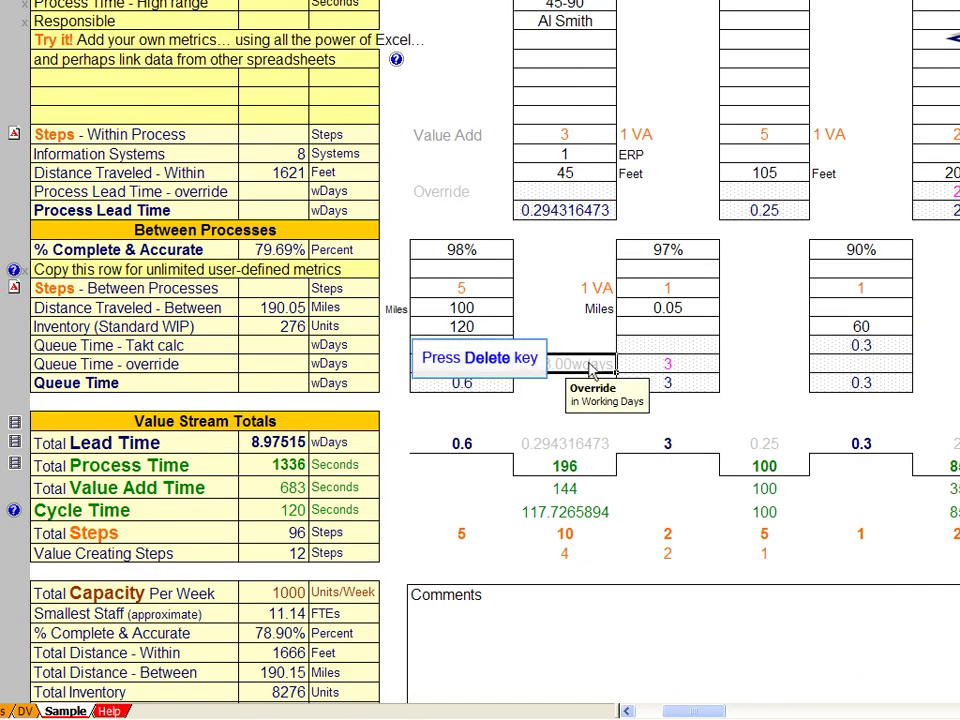
{"action": "key", "text": "Delete"}
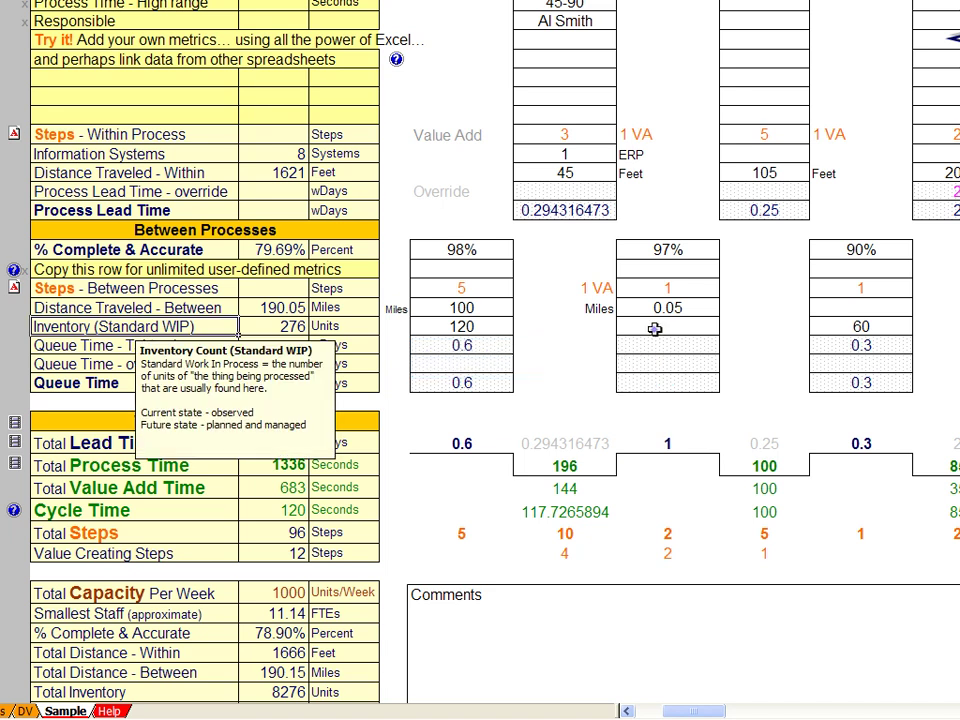
{"action": "left_click", "coordinate": [655, 329]}
{"action": "left_click", "coordinate": [655, 329]}
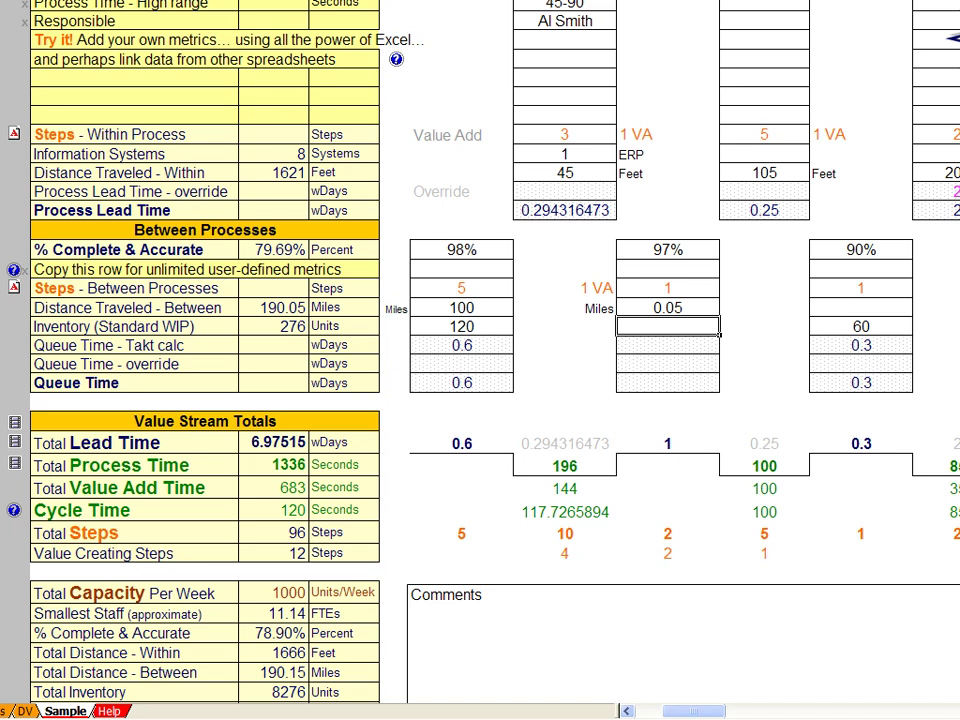
Enter 100 units of Machining–Welding inventory, then correct it to 1000 units
{"action": "type", "text": "100"}
{"action": "key", "text": "Return"}
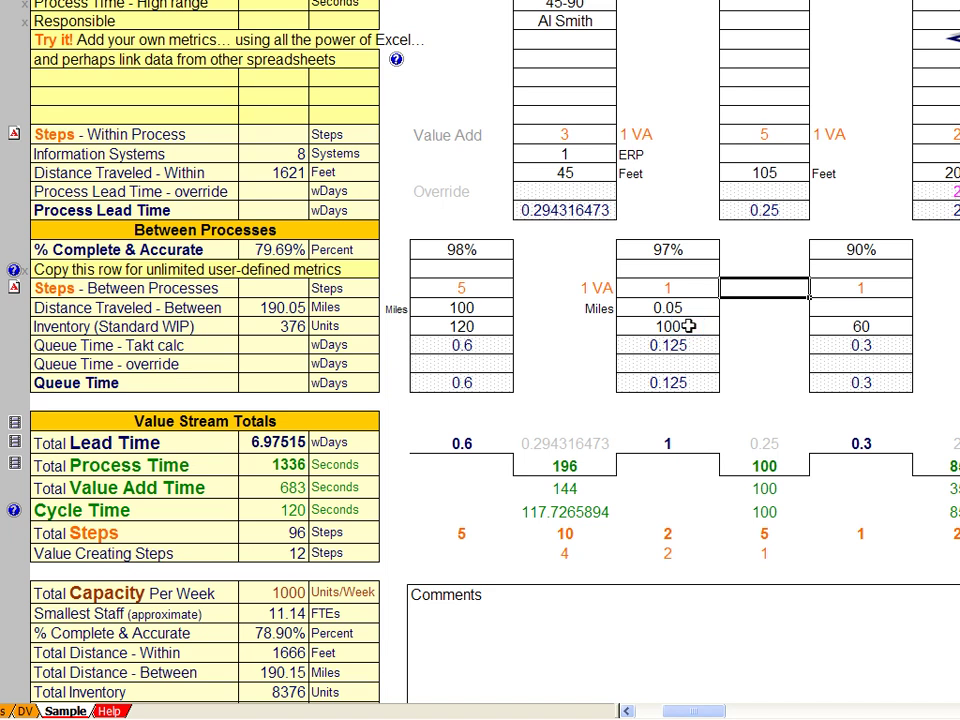
{"action": "left_click", "coordinate": [689, 326]}
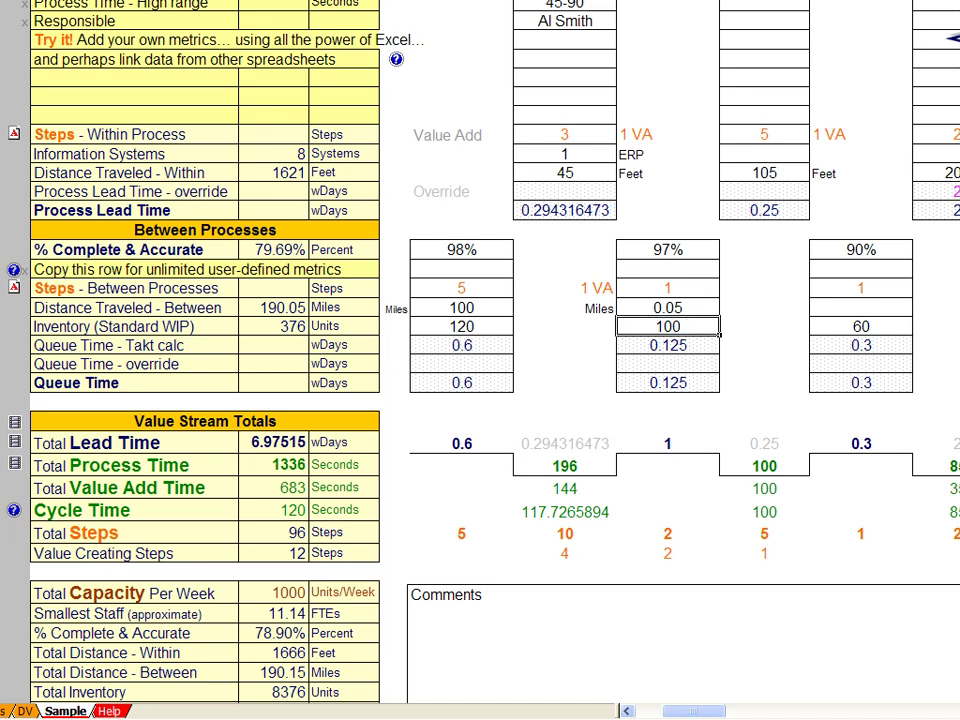
{"action": "type", "text": "1000"}
{"action": "key", "text": "Return"}
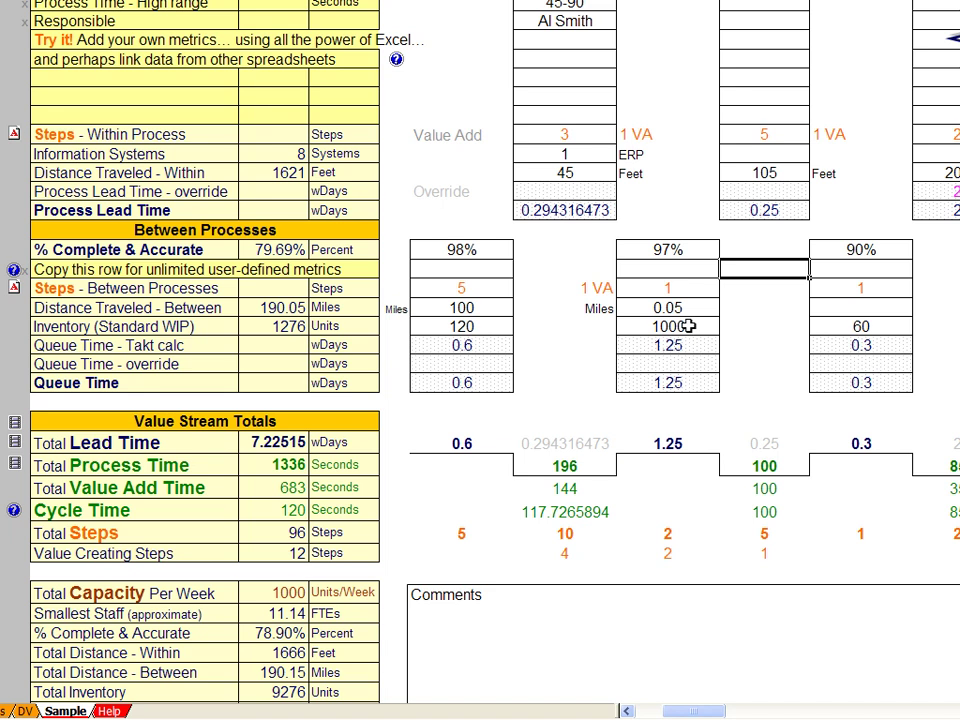
Override the Machining-to-Welding queue time with 2 working days, giving 7.98 total
{"action": "left_click", "coordinate": [605, 366]}
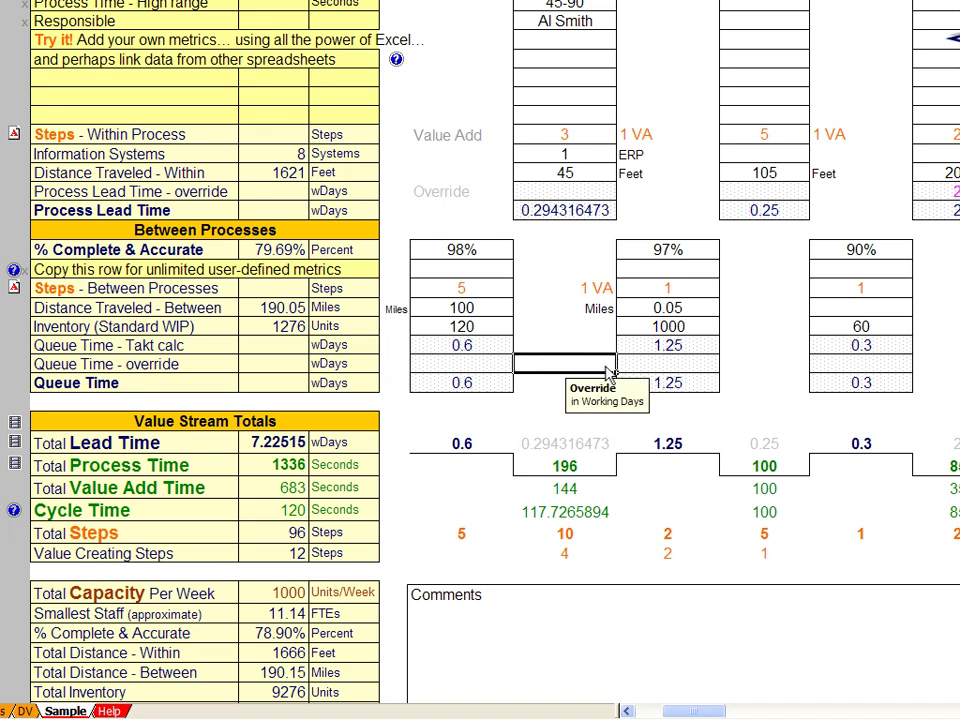
{"action": "type", "text": "2"}
{"action": "key", "text": "Return"}
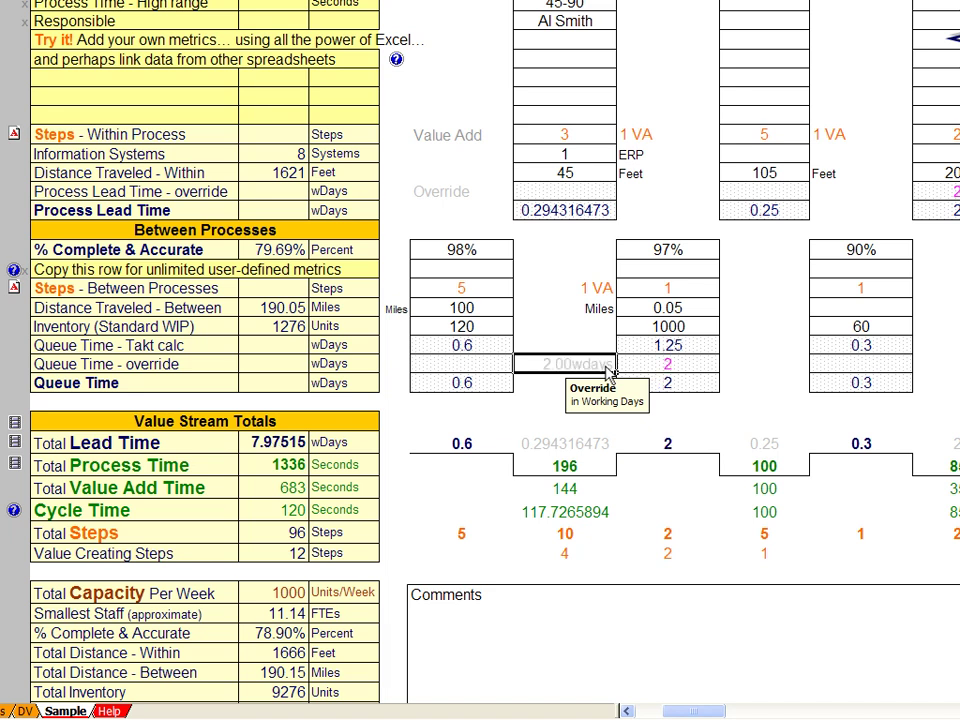